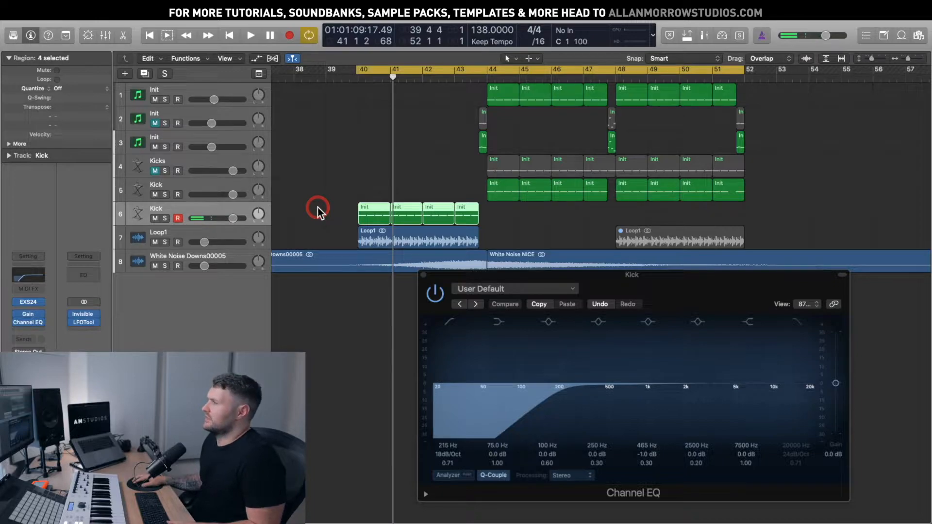
Play the arrangement to hear the kick, turn up the Mac volume, and move the Kick EQ window up-left
key("space")
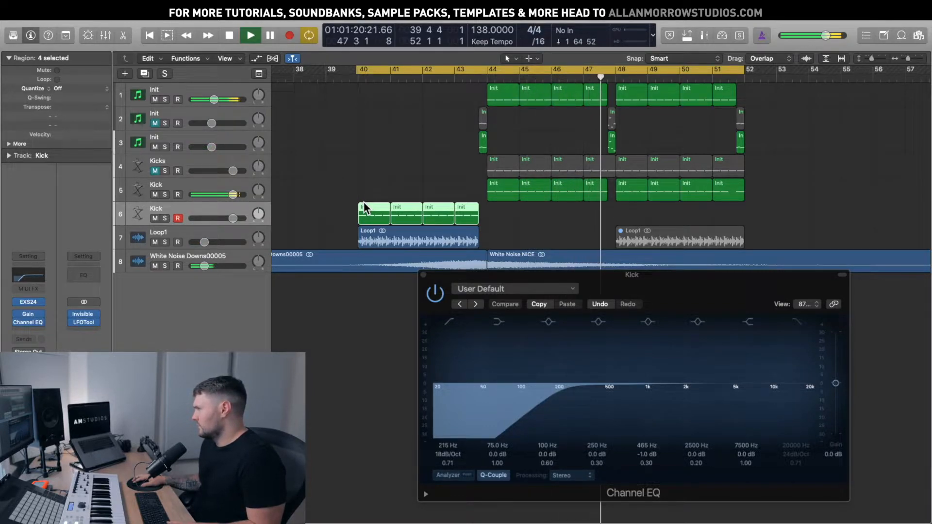
key("space")
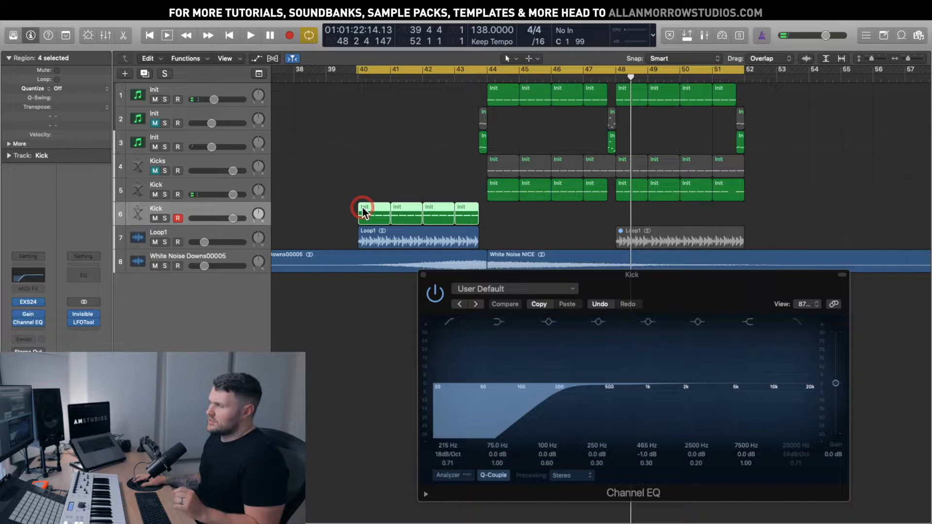
left_click(563, 401)
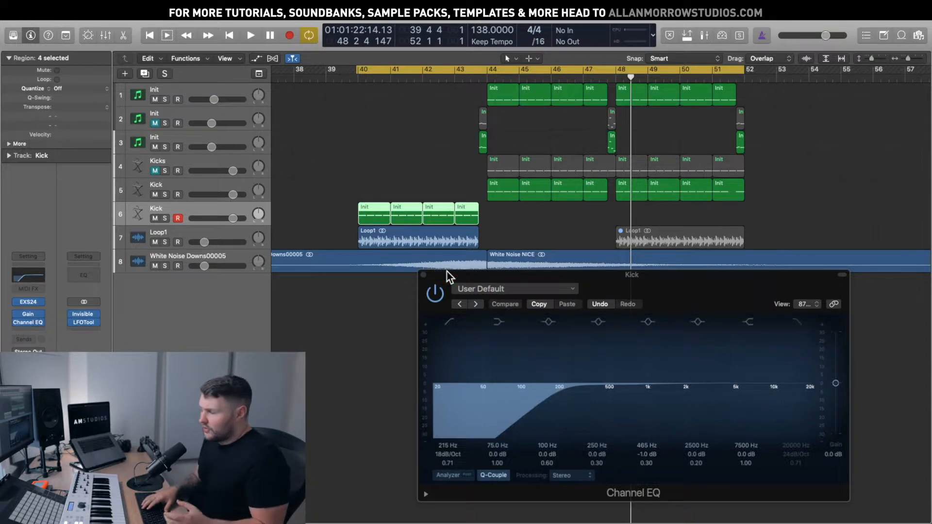
key("XF86AudioRaiseVolume")
key("XF86AudioRaiseVolume")
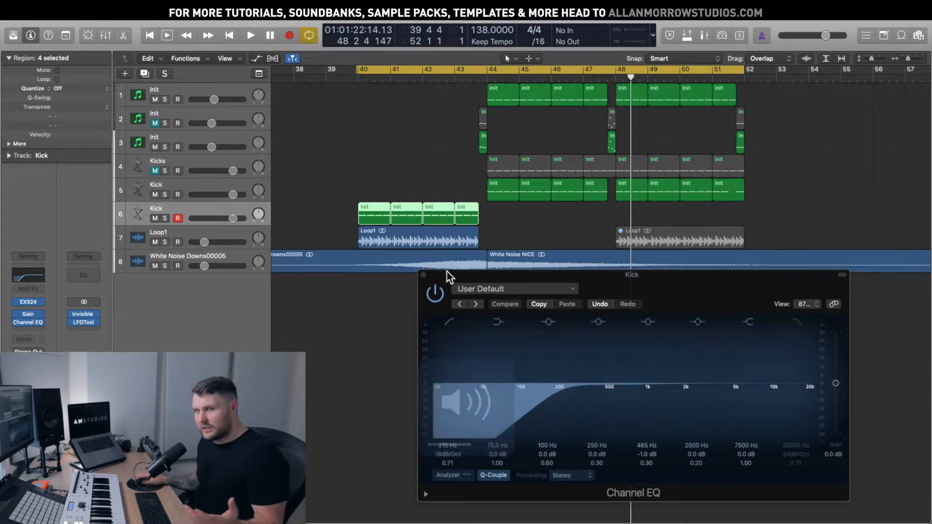
left_click_drag(488, 274, 451, 241)
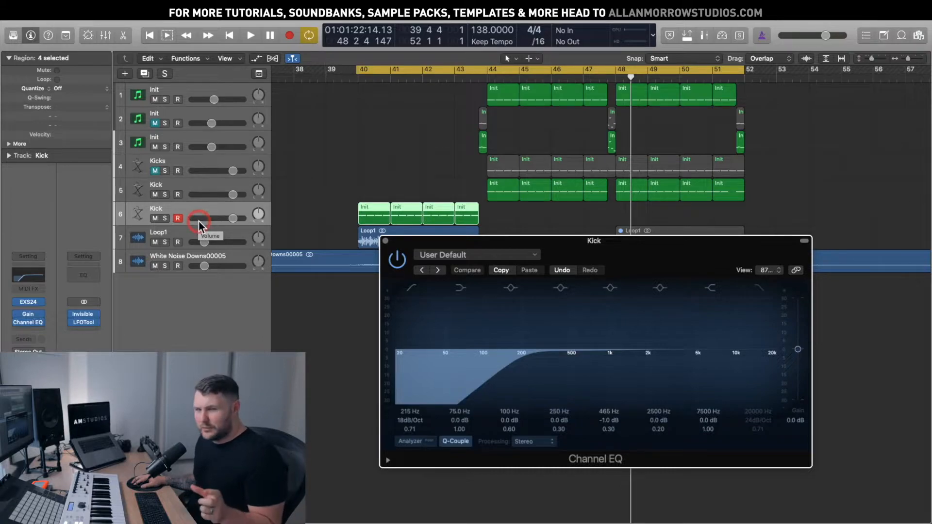
Push the Kick's low-cut frequency up to about 336 Hz and solo the Kick track, repositioning the EQ window
left_click_drag(493, 241, 482, 231)
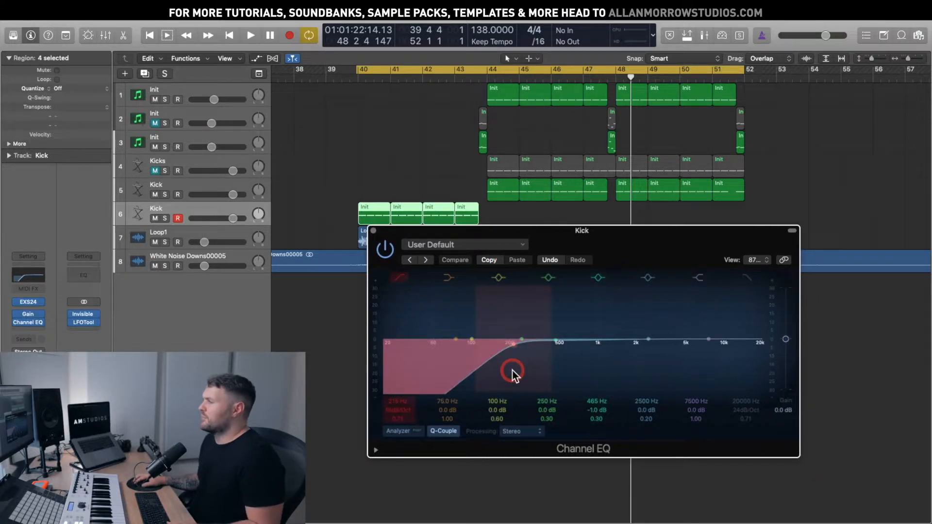
left_click_drag(512, 371, 540, 370)
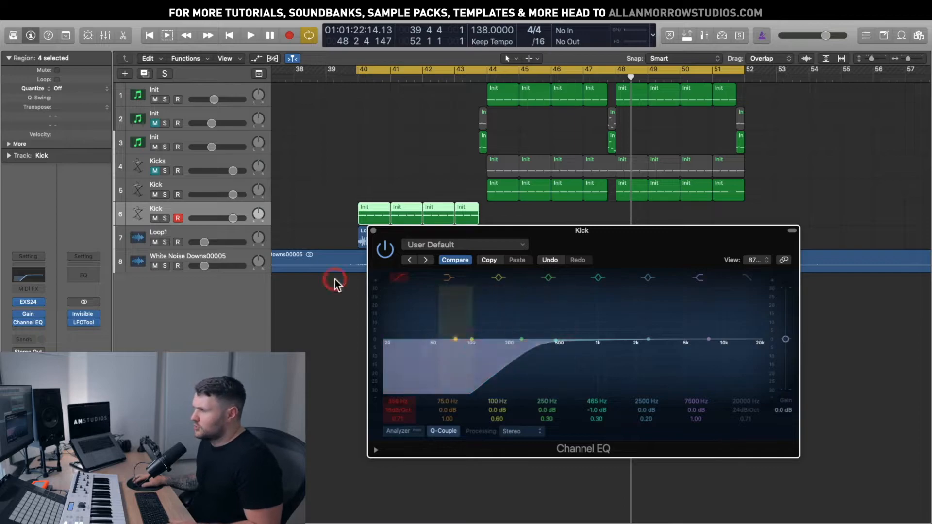
left_click(165, 219)
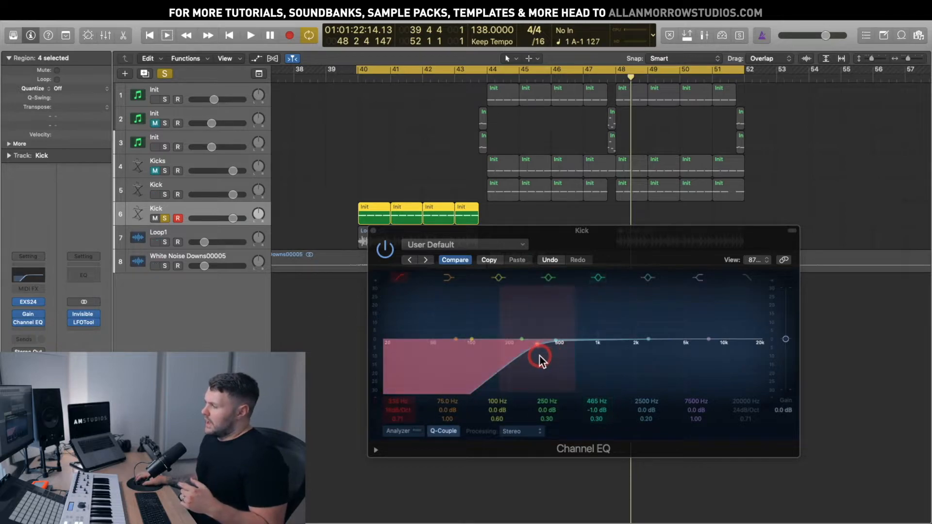
left_click_drag(544, 239, 535, 225)
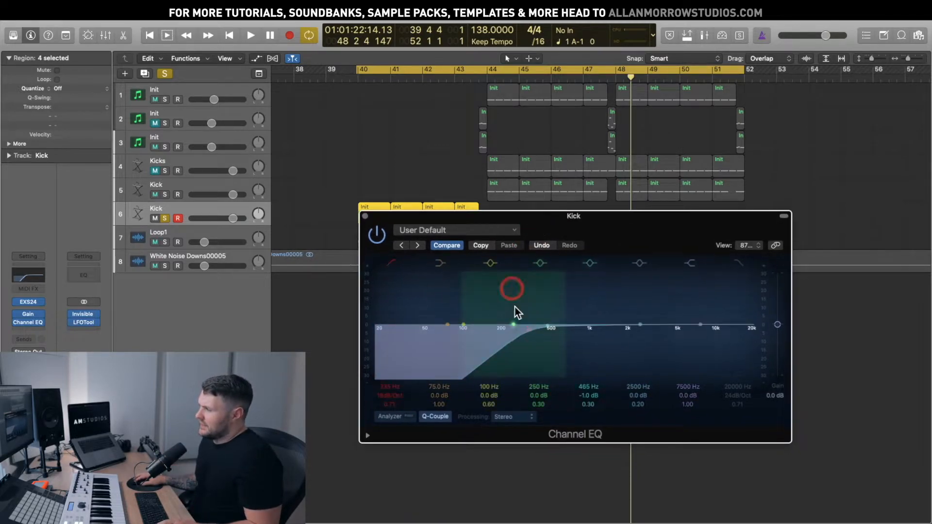
left_click_drag(595, 229, 627, 290)
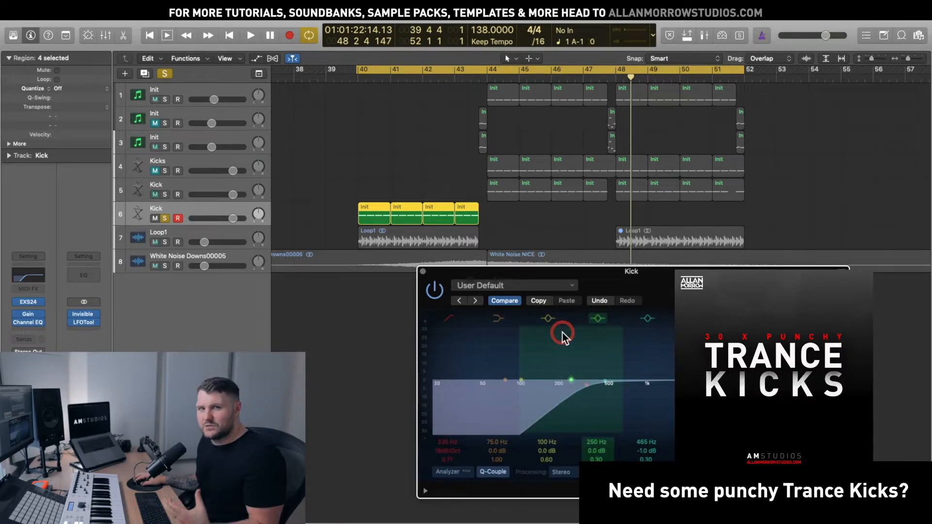
Steepen the Kick's low-cut slope to 48 dB/Oct and briefly play from bar 40
left_click_drag(643, 273, 622, 241)
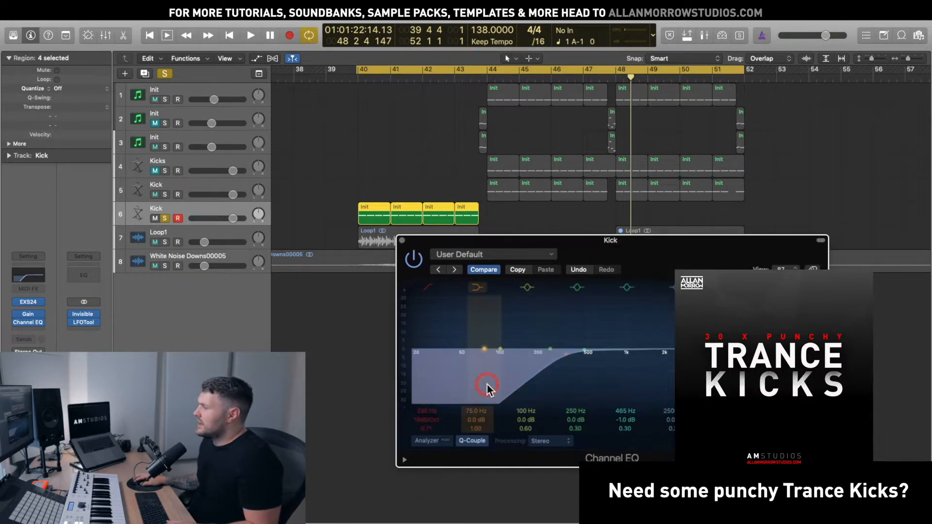
left_click(412, 419)
left_click_drag(424, 420, 424, 420)
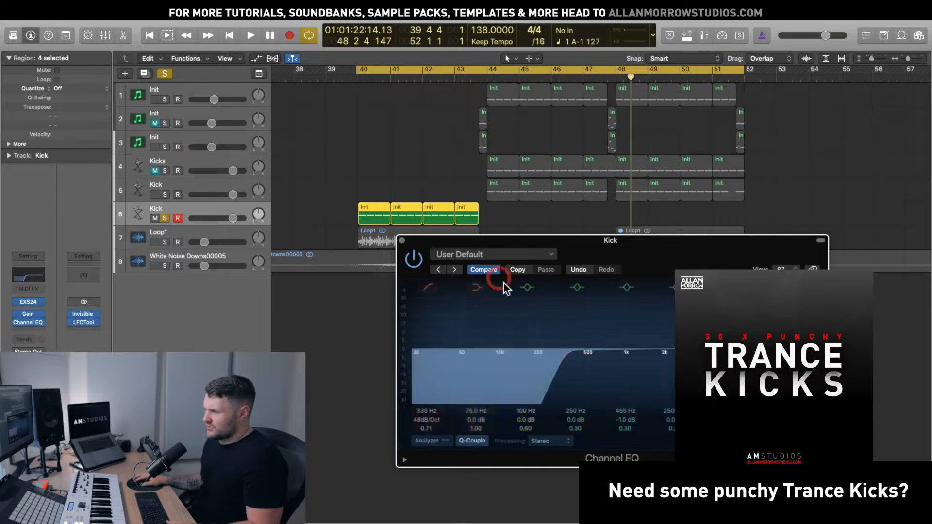
left_click(541, 352)
key("space")
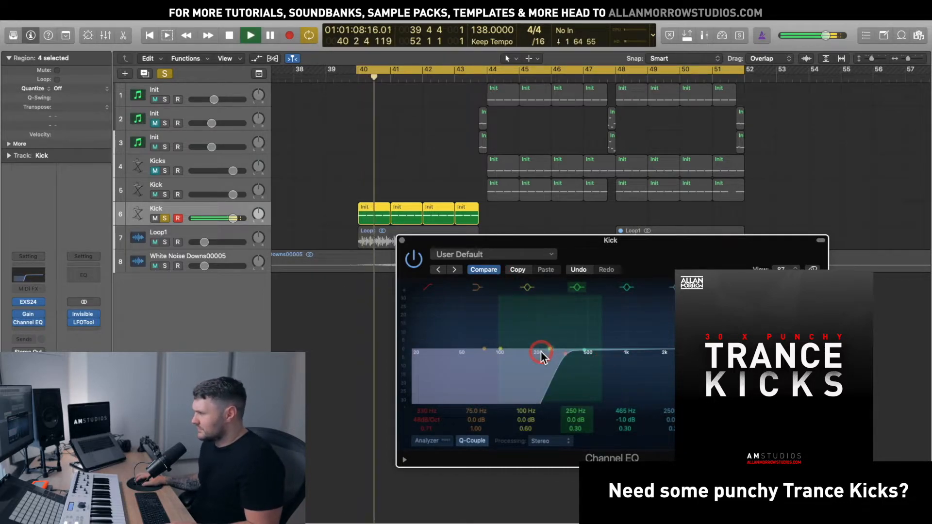
key("space")
Unsolo the Kick, play the full mix louder, and lower the low cut to 250 Hz
left_click(166, 220)
key("space")
key("XF86AudioRaiseVolume")
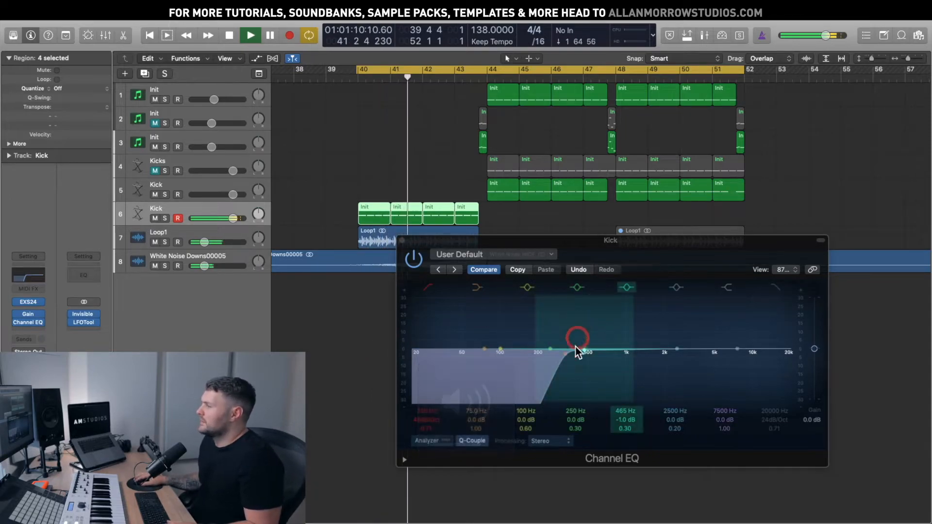
left_click_drag(569, 375, 547, 376)
left_click(572, 411)
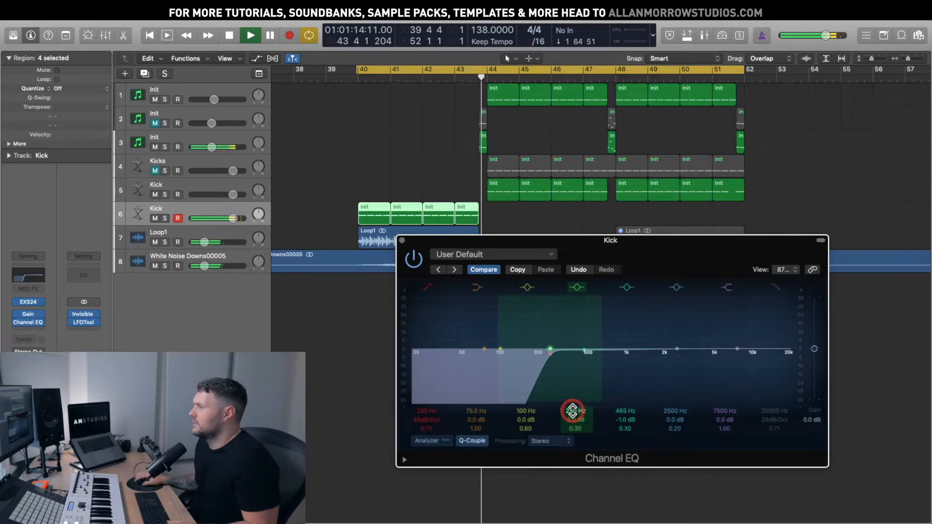
key("space")
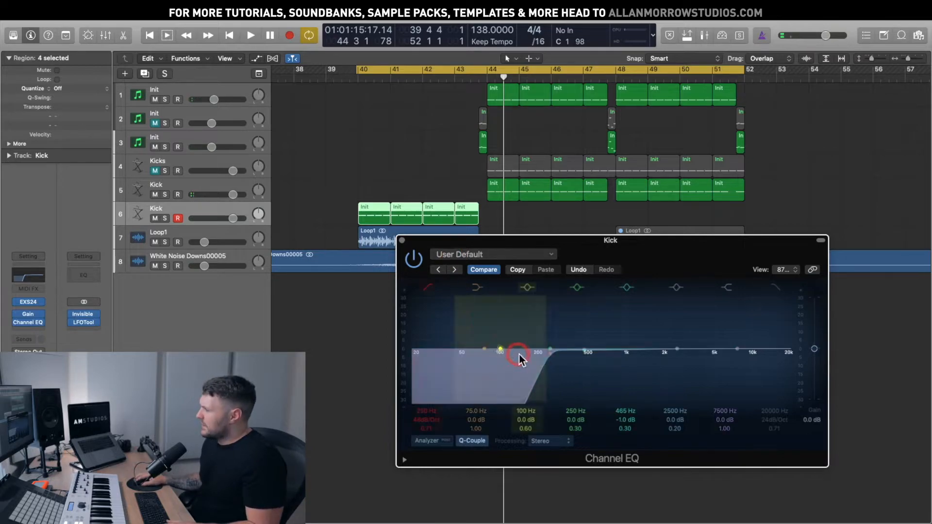
left_click_drag(585, 257, 628, 250)
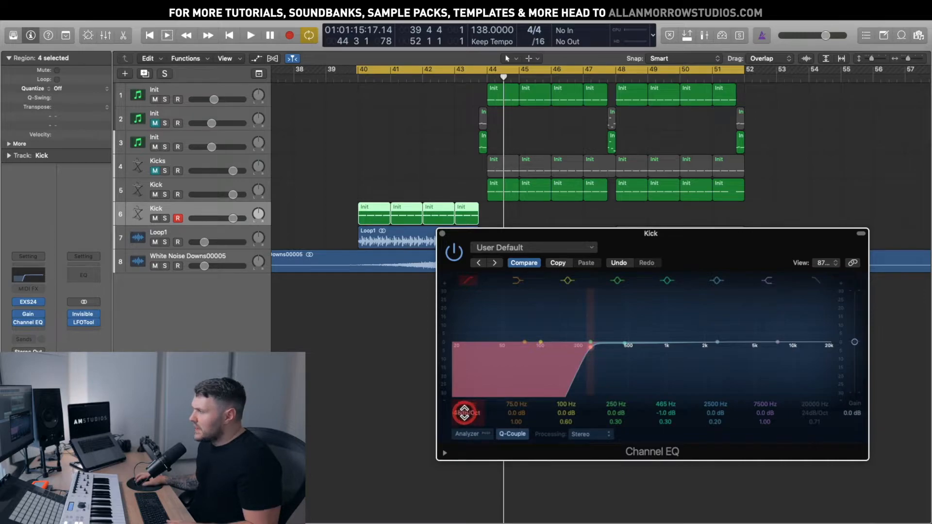
Set the Kick's low cut to a 12 dB/Oct slope at about 405 Hz and audition it, replaying from the loop start
left_click_drag(467, 412, 464, 412)
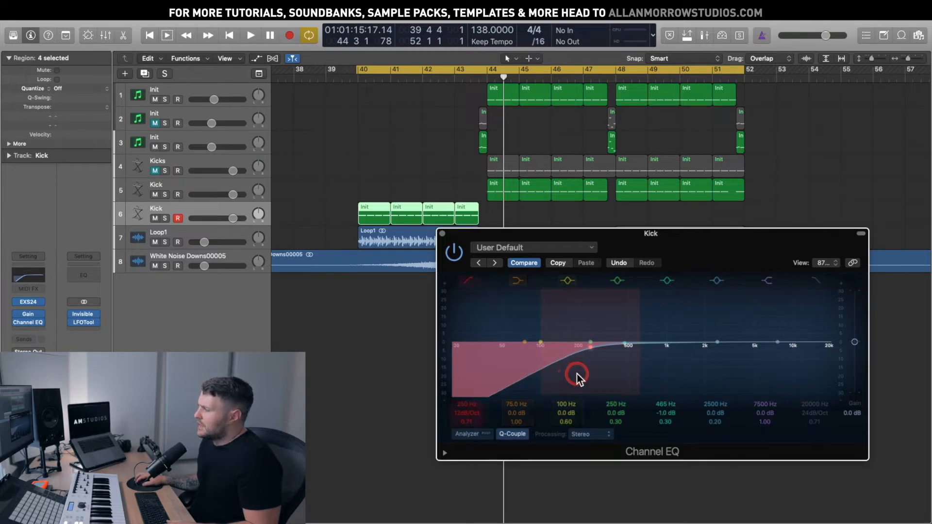
left_click_drag(576, 373, 612, 377)
key("space")
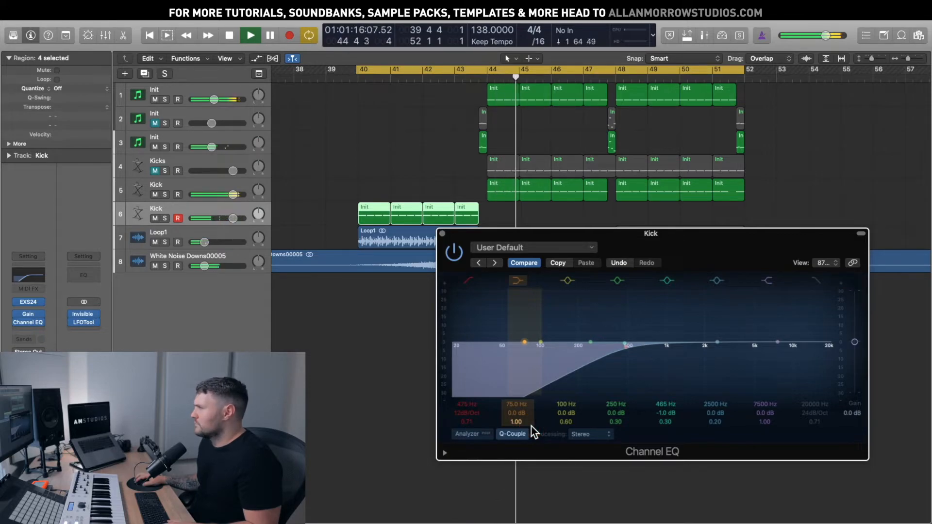
key("space")
key("space")
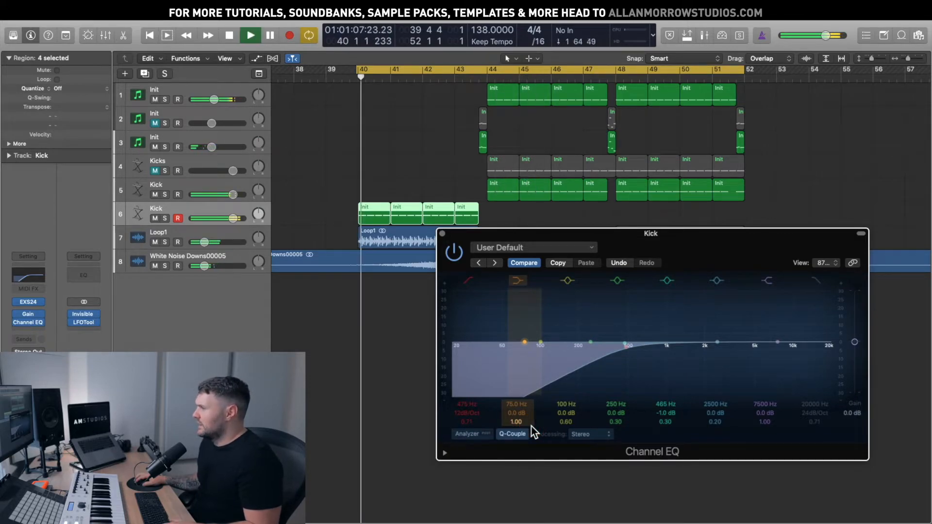
left_click(531, 426)
key("space")
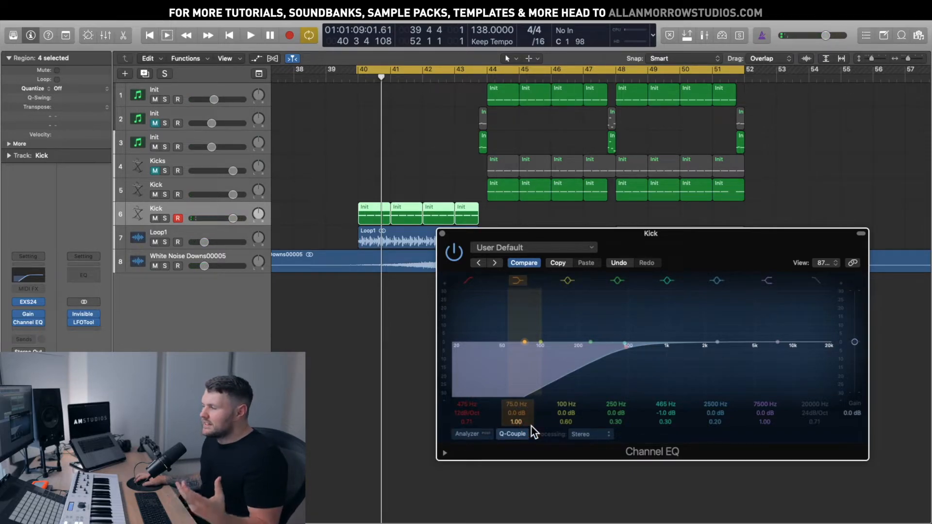
left_click(531, 426)
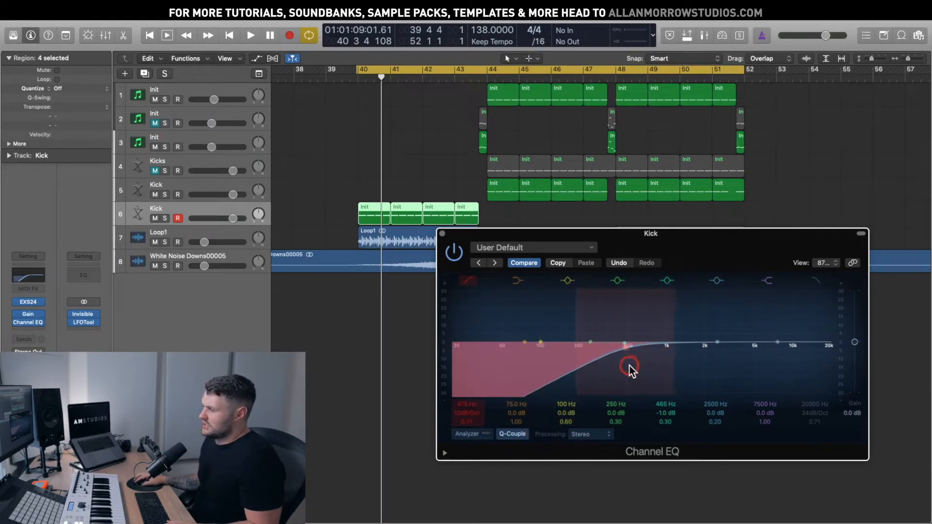
left_click(464, 414)
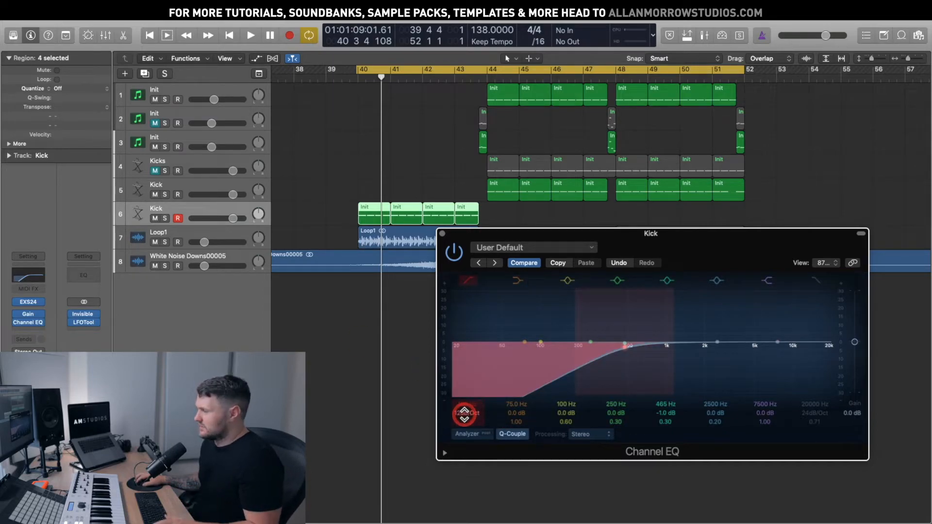
Steepen the low cut to 18 dB/Oct and audition cutoffs between about 386 and 415 Hz
key("space")
left_click_drag(465, 414, 464, 418)
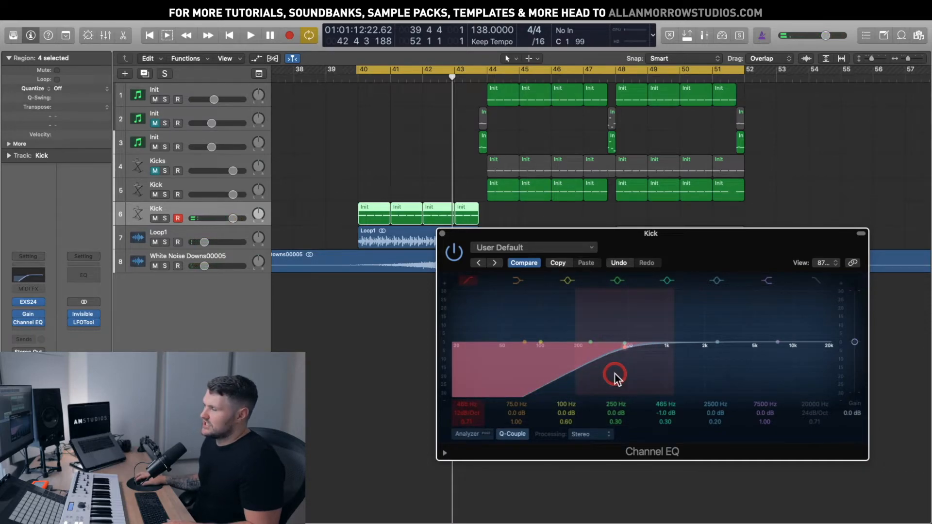
mouse_move(615, 374)
left_mouse_down()
mouse_move(593, 375)
mouse_move(600, 373)
left_mouse_up()
key("space")
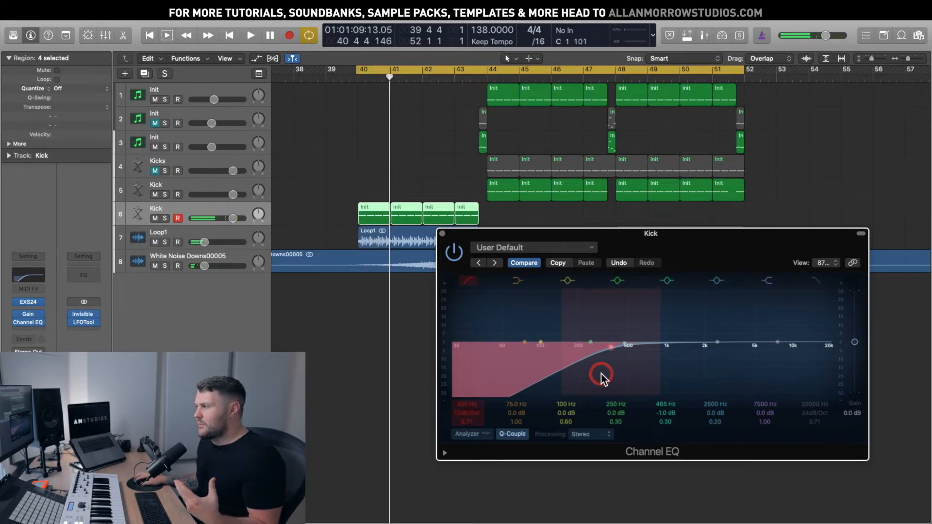
left_click_drag(599, 375, 621, 373)
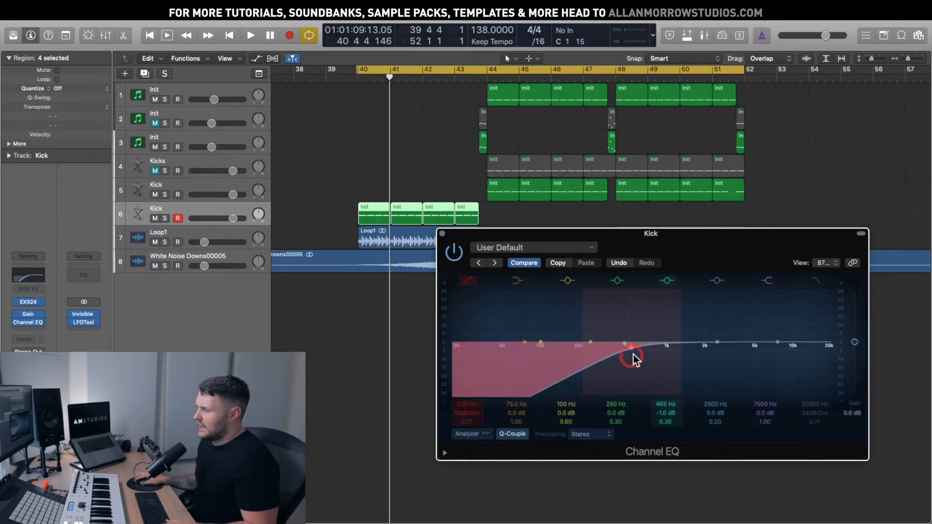
Audition the low cut at 580–600 Hz, then pull it back down to about 200 Hz
left_click(557, 402)
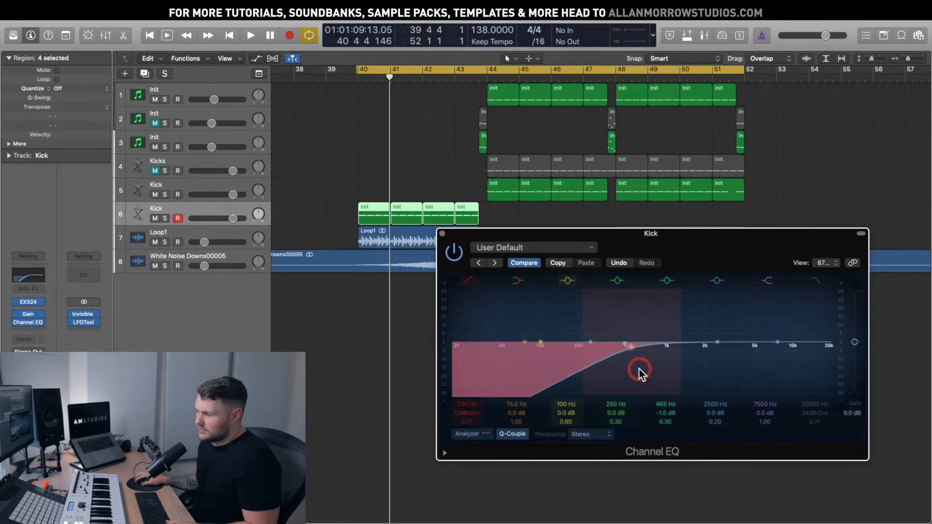
left_click_drag(628, 367, 634, 366)
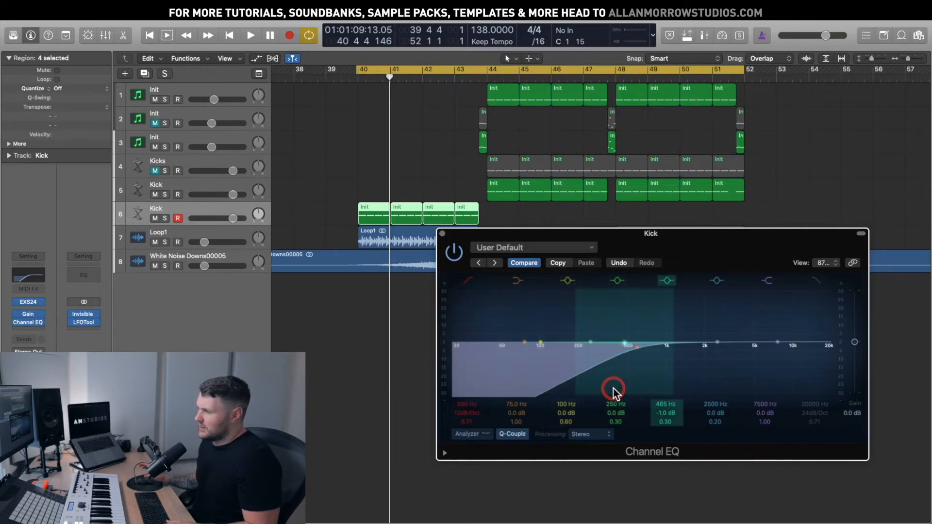
key("space")
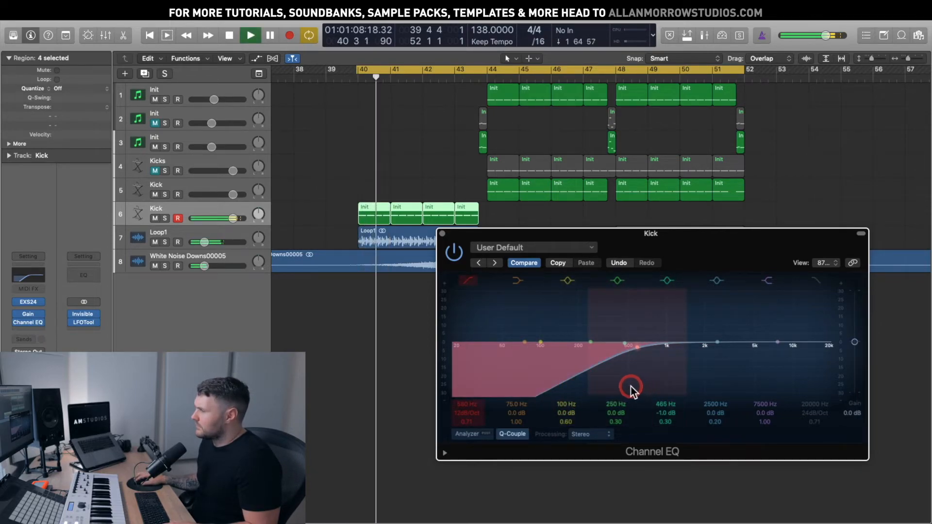
left_click_drag(631, 387, 633, 384)
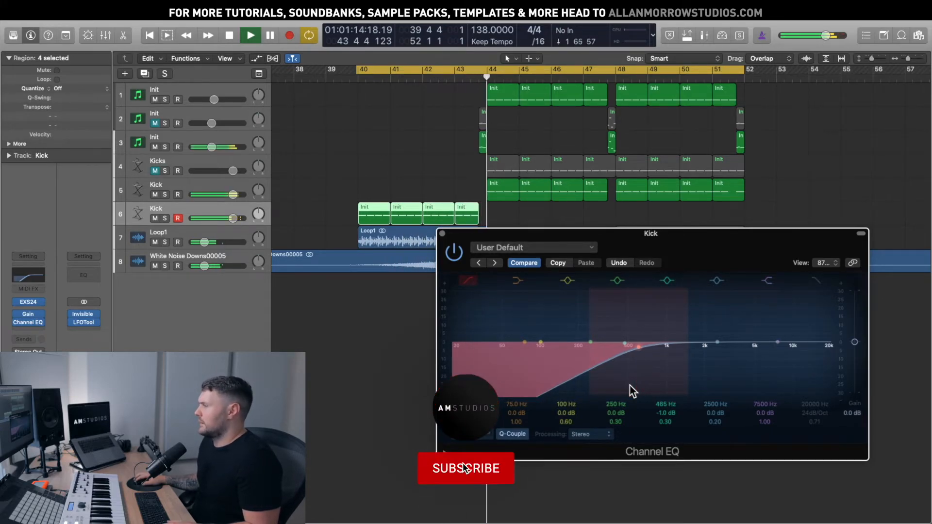
key("space")
left_click_drag(630, 374, 576, 373)
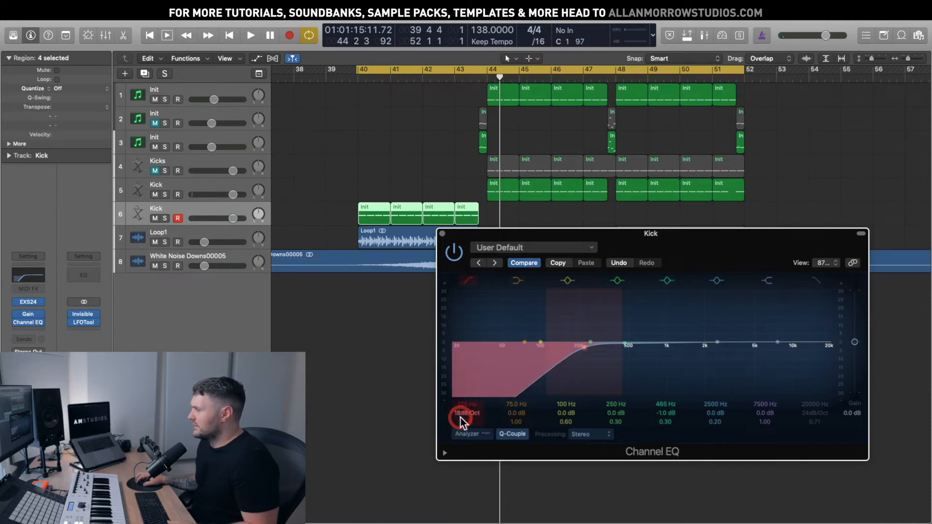
Try a 36 dB/Oct low-cut slope at about 330 Hz during playback from bar 40
left_click_drag(460, 420, 462, 411)
key("space")
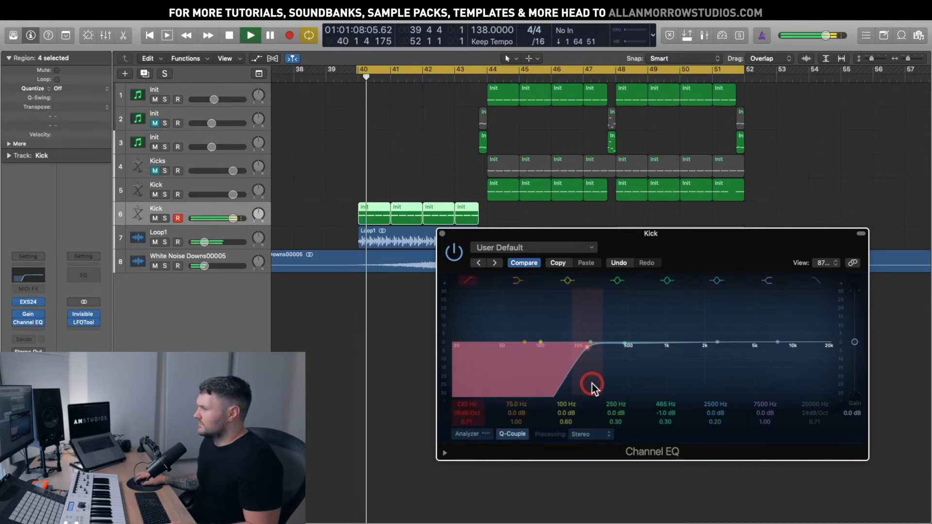
left_click_drag(592, 384, 620, 379)
key("space")
Ease the low-cut slope to 12 dB/Oct and move its frequency toward 490 Hz while playing
key("space")
left_click_drag(482, 409, 483, 423)
key("space")
mouse_move(611, 384)
left_mouse_down()
mouse_move(599, 378)
mouse_move(649, 375)
mouse_move(604, 381)
left_mouse_up()
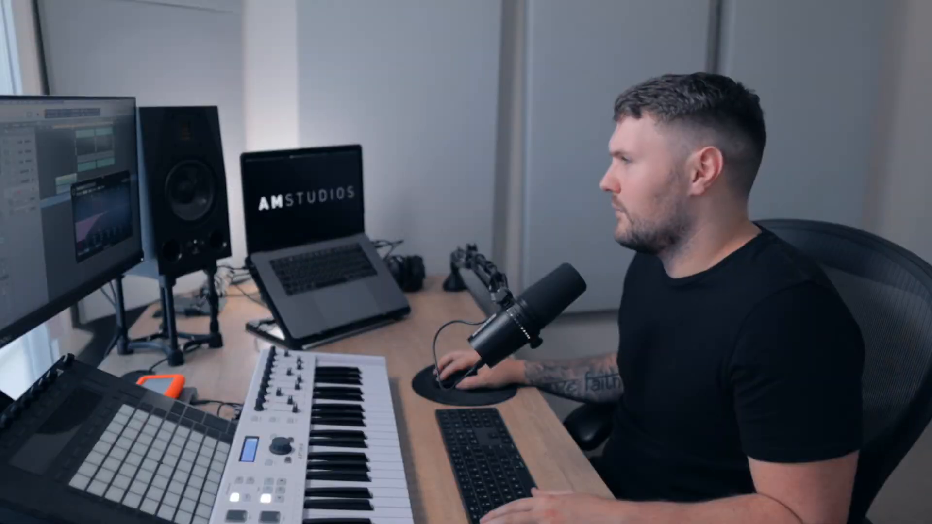